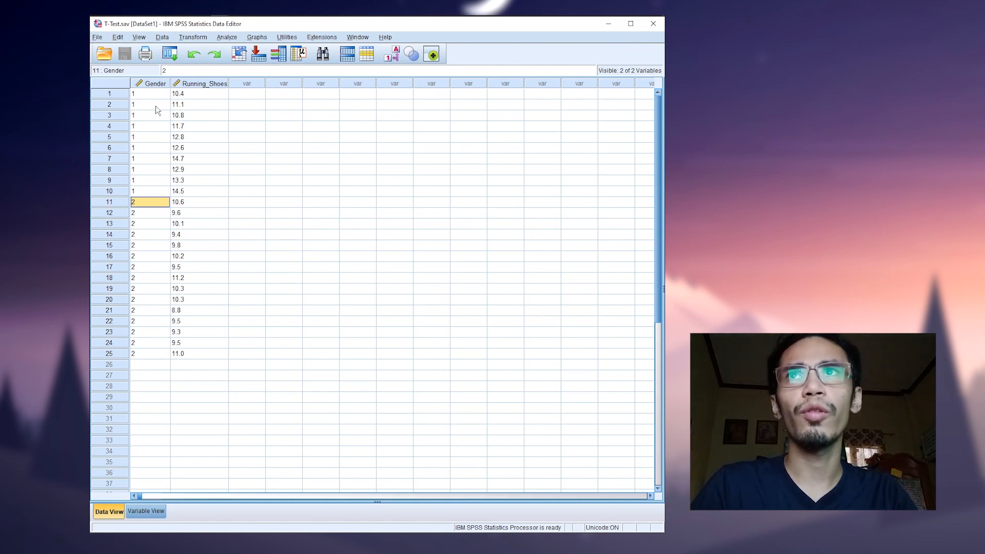
Show value labels instead of numeric codes for the Gender column in the data grid
left_click(154, 114)
left_click(151, 94)
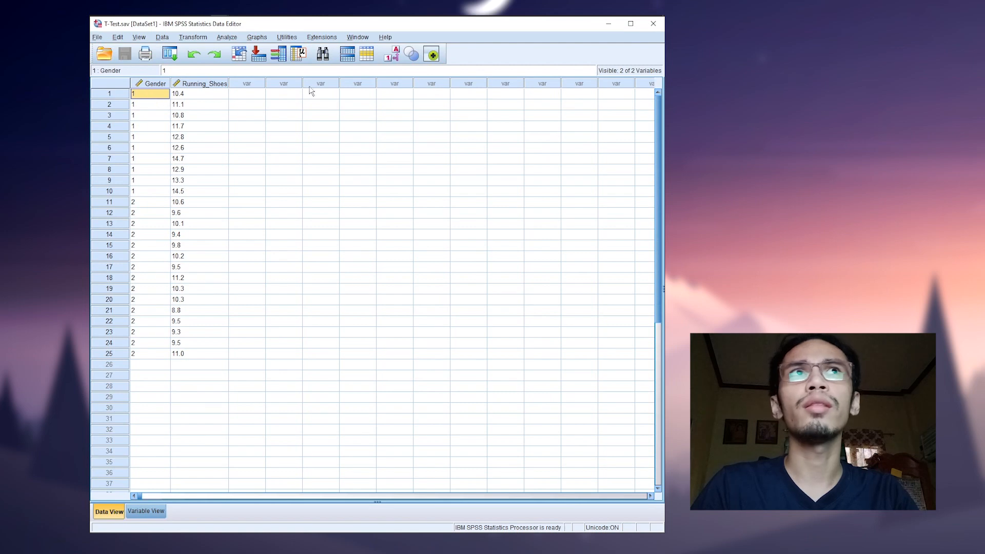
left_click(392, 54)
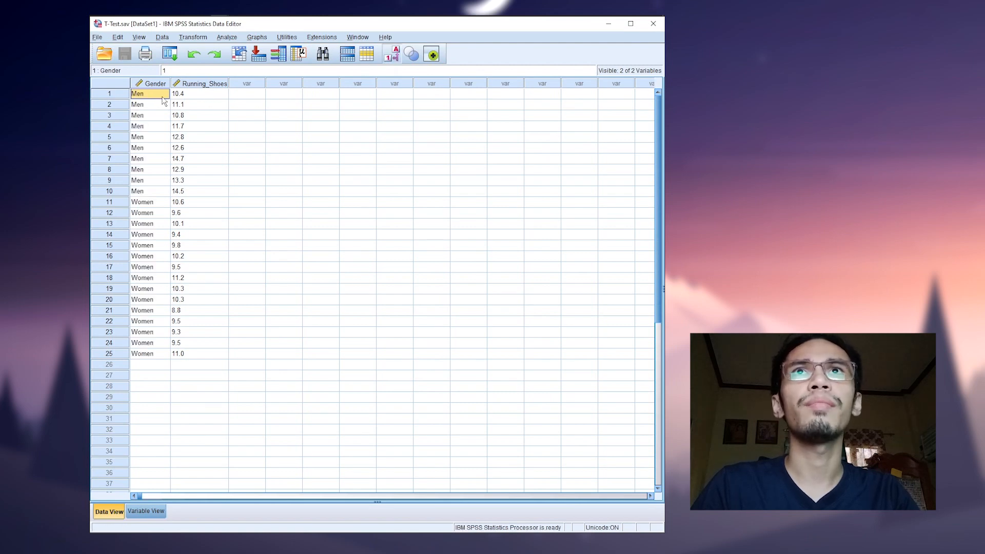
left_click(155, 205)
left_click(394, 55)
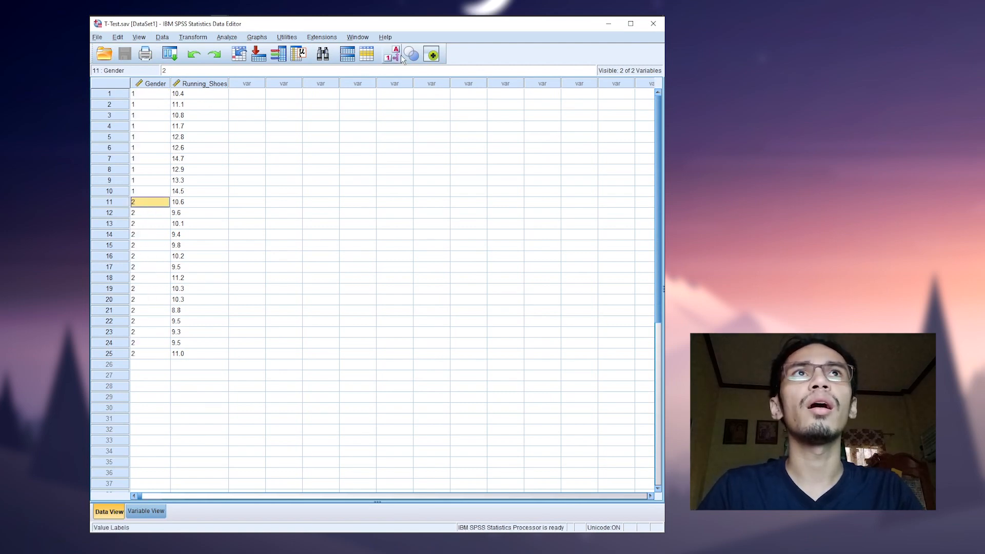
left_click(394, 54)
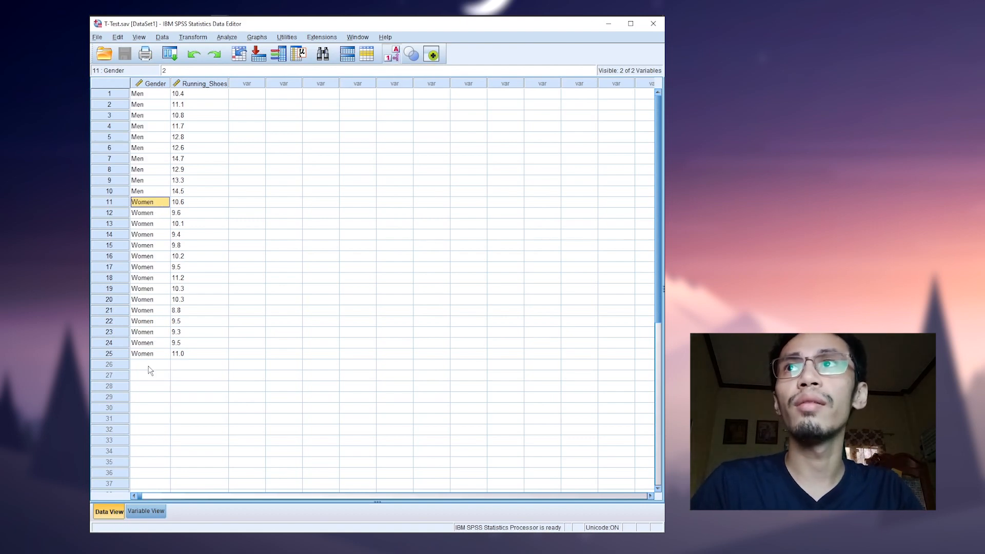
Review the value labels defined for codes 1 and 2 of the Gender variable
left_click(144, 510)
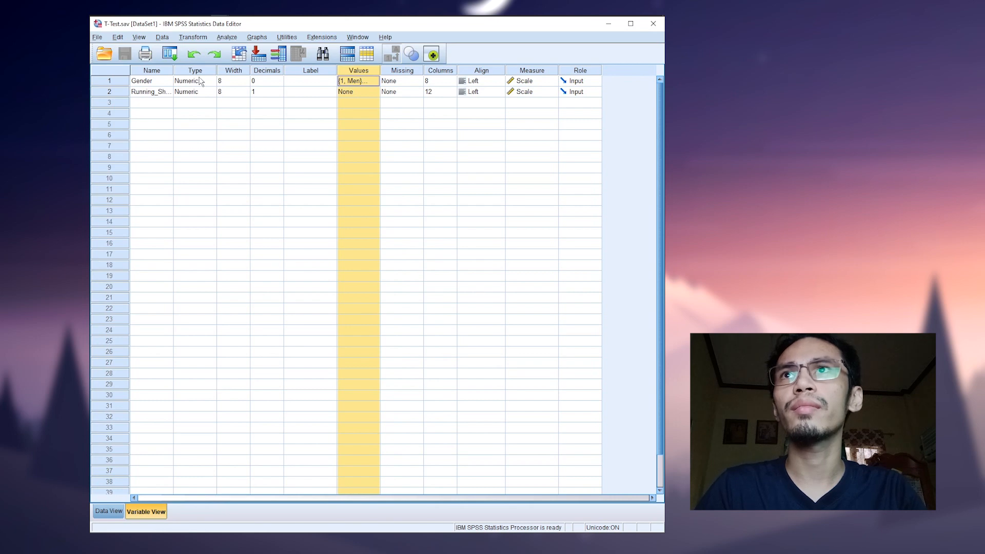
left_click(349, 82)
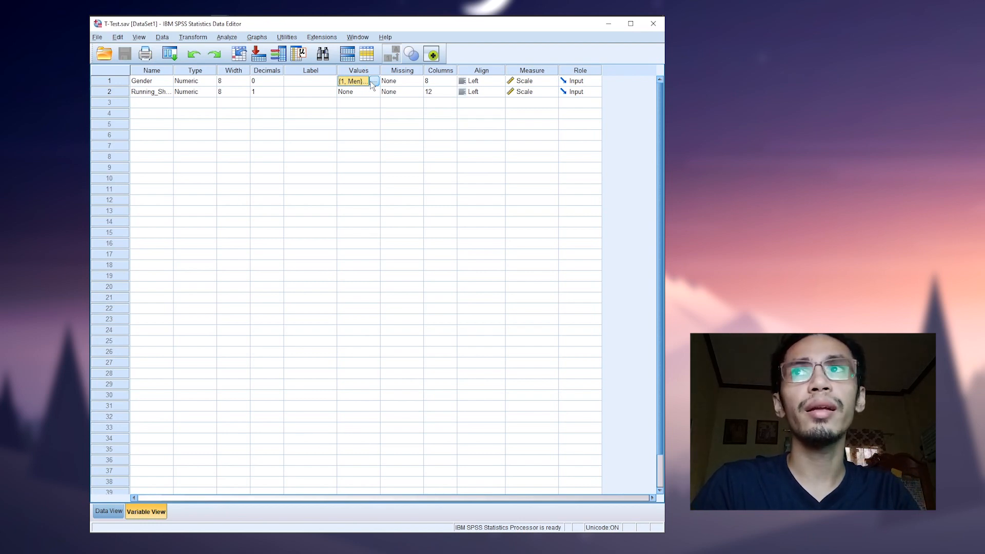
left_click(374, 81)
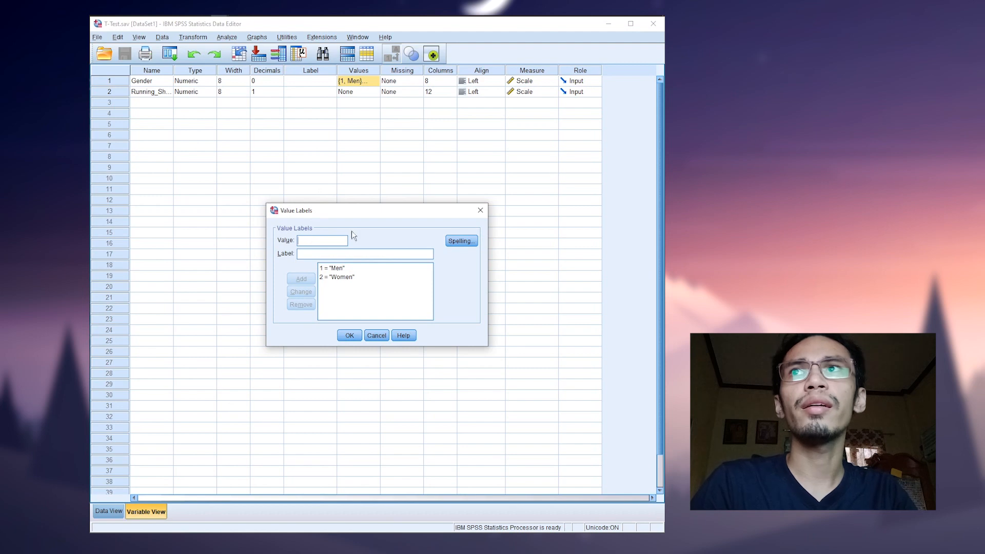
left_click_drag(358, 219, 238, 194)
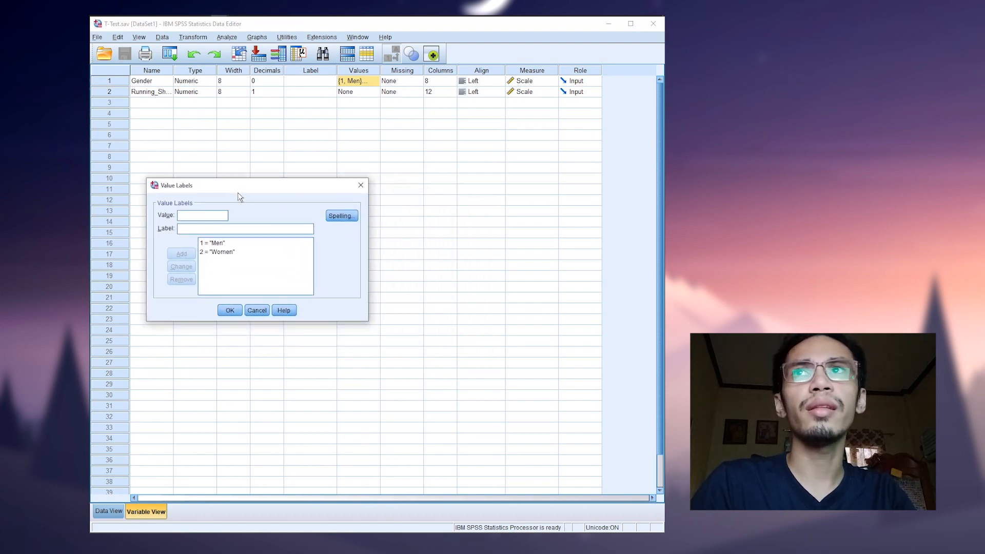
left_click(229, 243)
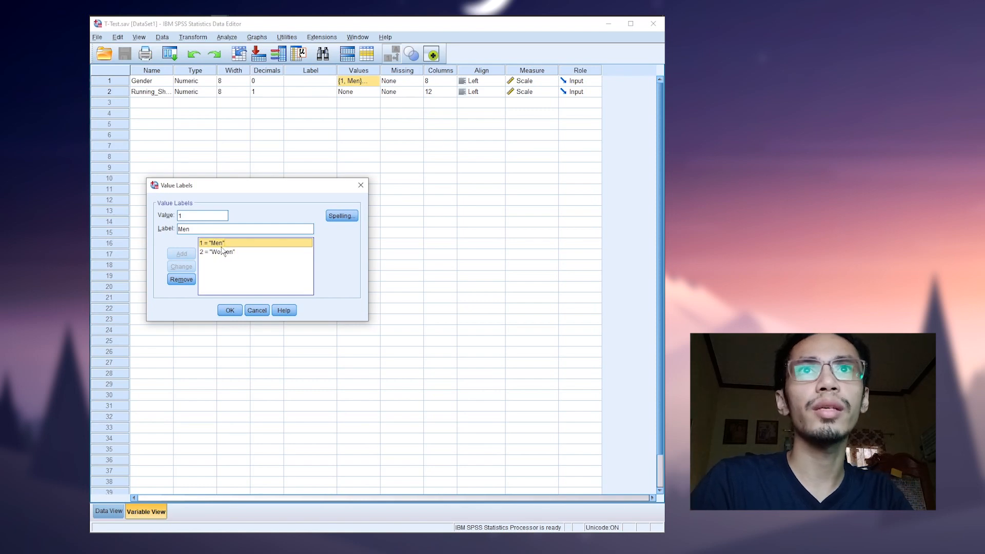
left_click(227, 253)
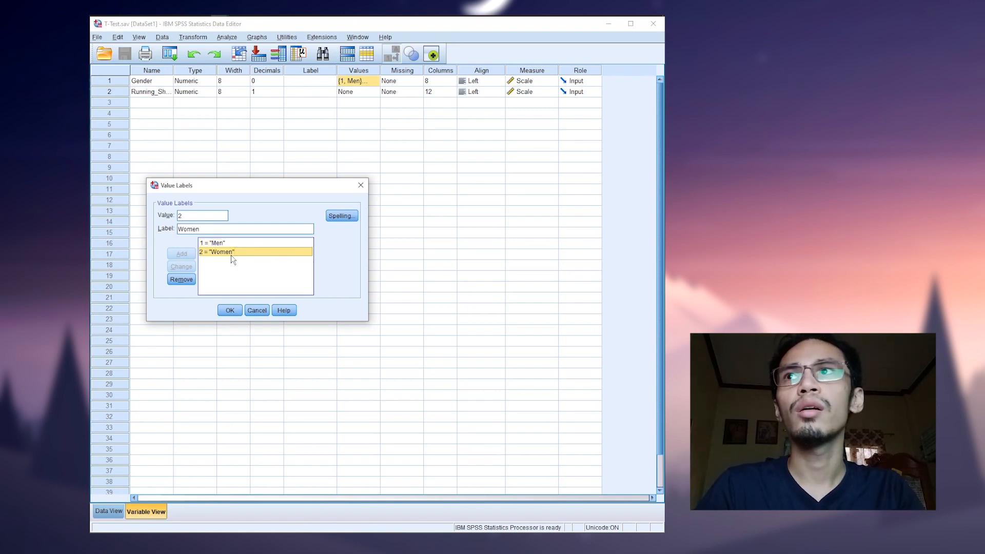
left_click(236, 314)
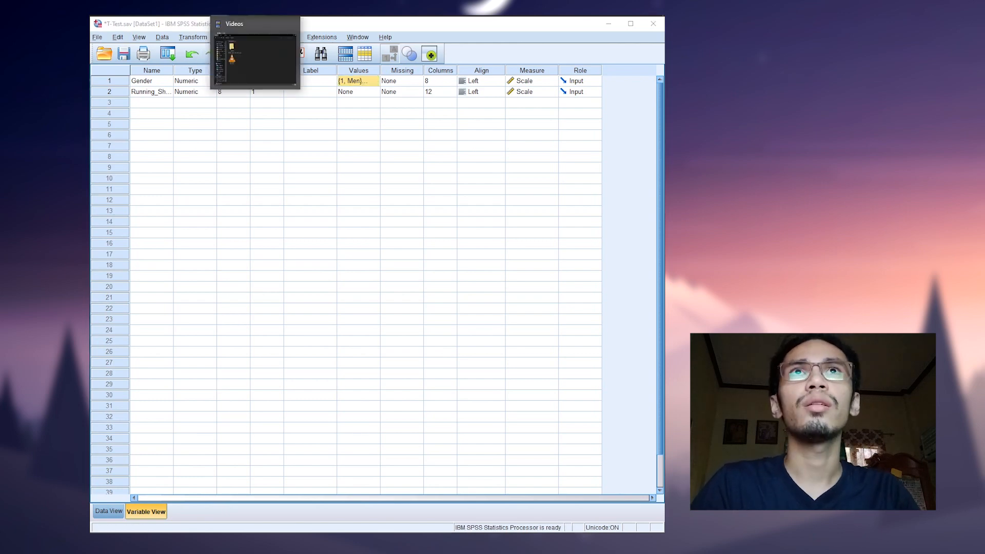
Switch to the WordPad document, read the running shoes problem, groups and hypotheses, and return to the SPSS dataset
left_click(256, 9)
left_click_drag(237, 121, 266, 120)
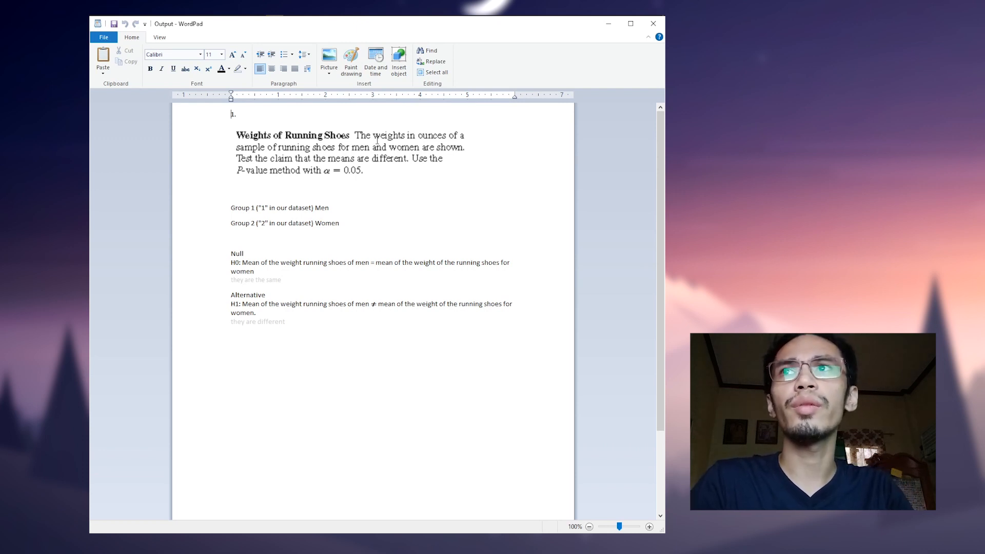
left_click(314, 224)
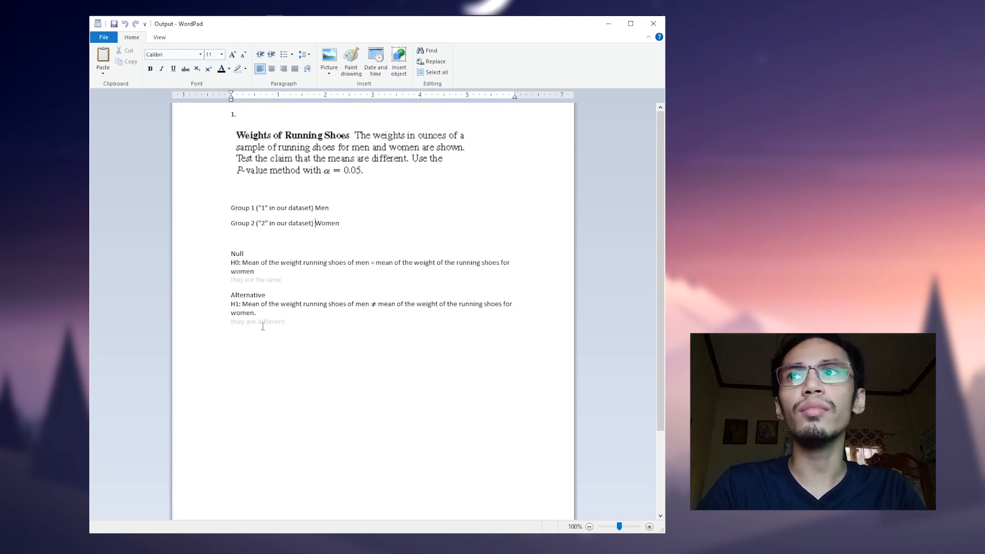
left_click(609, 24)
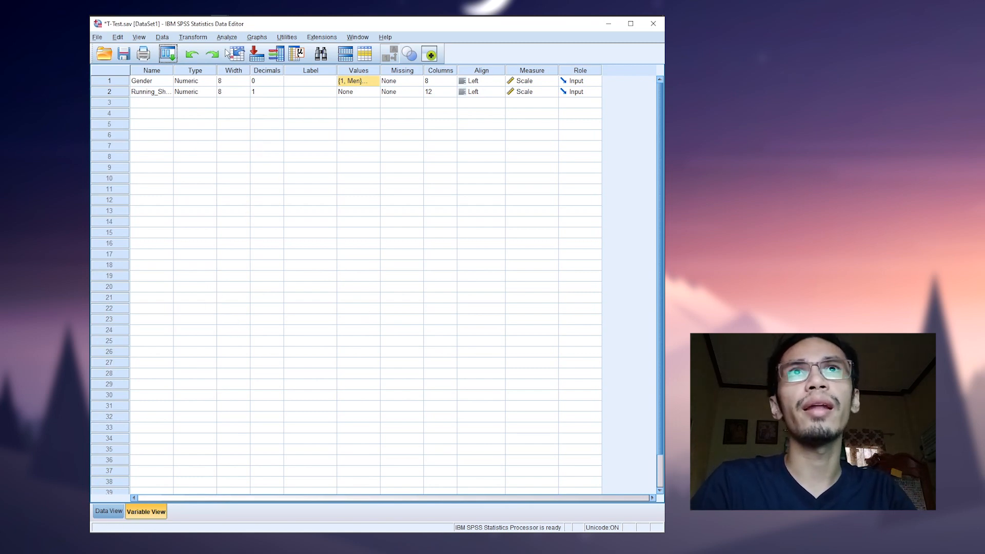
Start an Independent-Samples T Test and assign Gender as the grouping variable
left_click(214, 41)
mouse_move(227, 38)
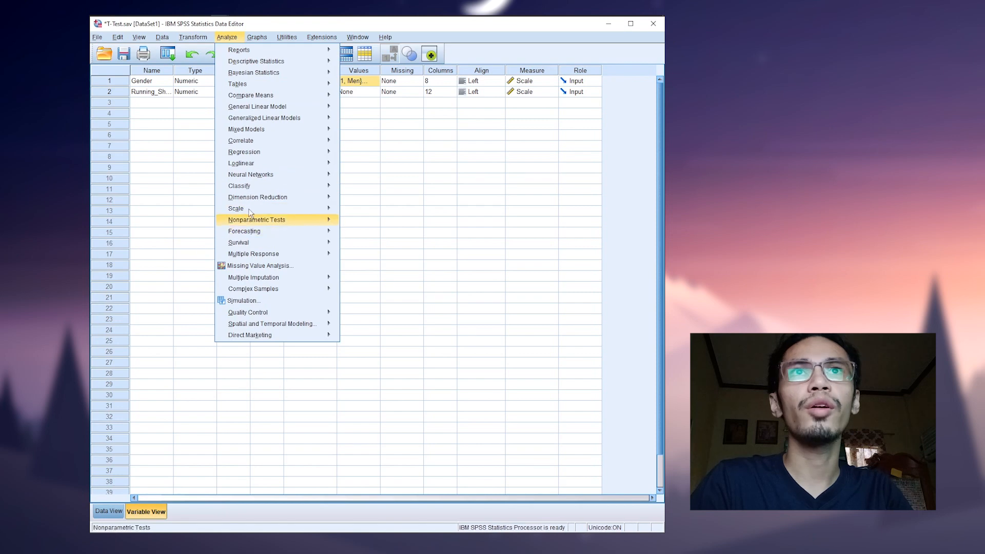
mouse_move(243, 98)
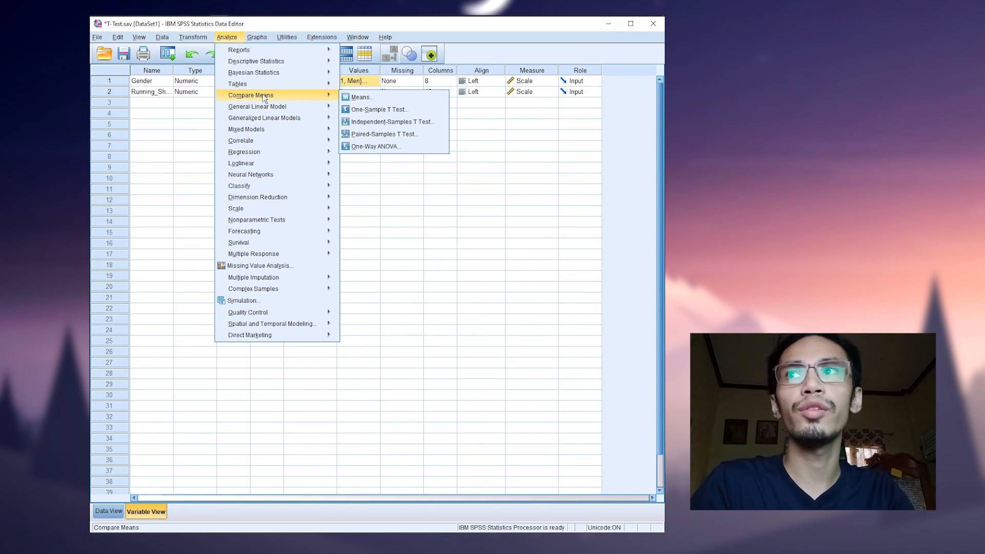
left_click(371, 125)
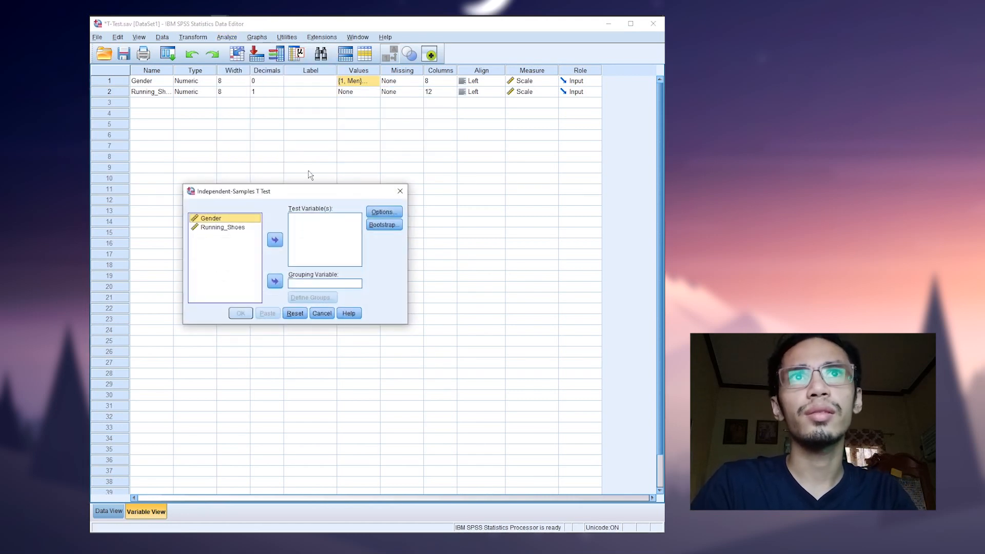
left_click(242, 227)
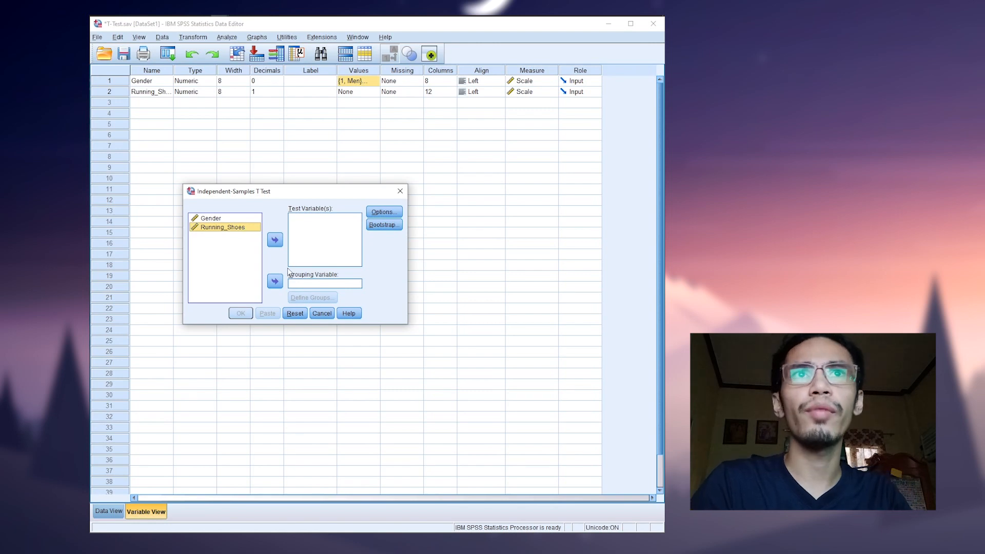
left_click(247, 220)
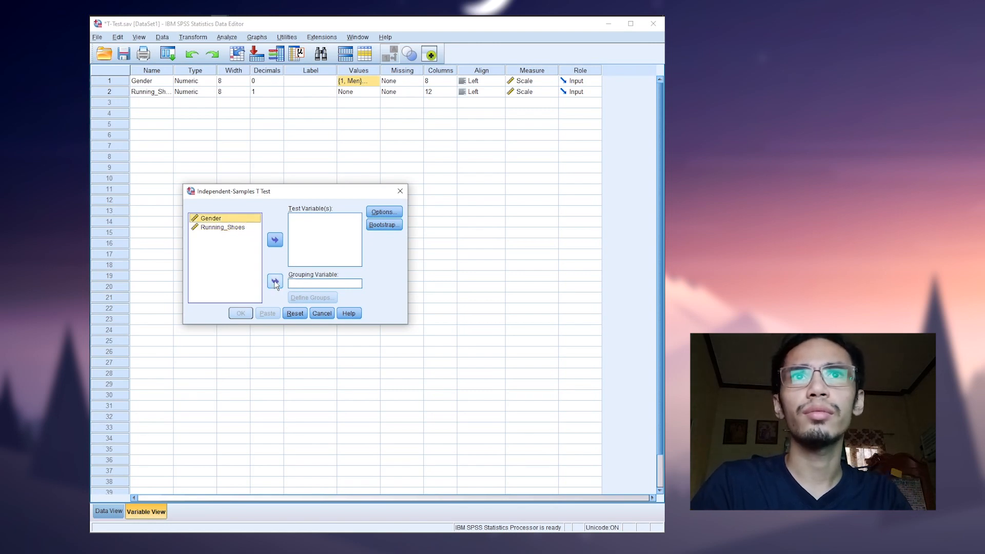
left_click(277, 285)
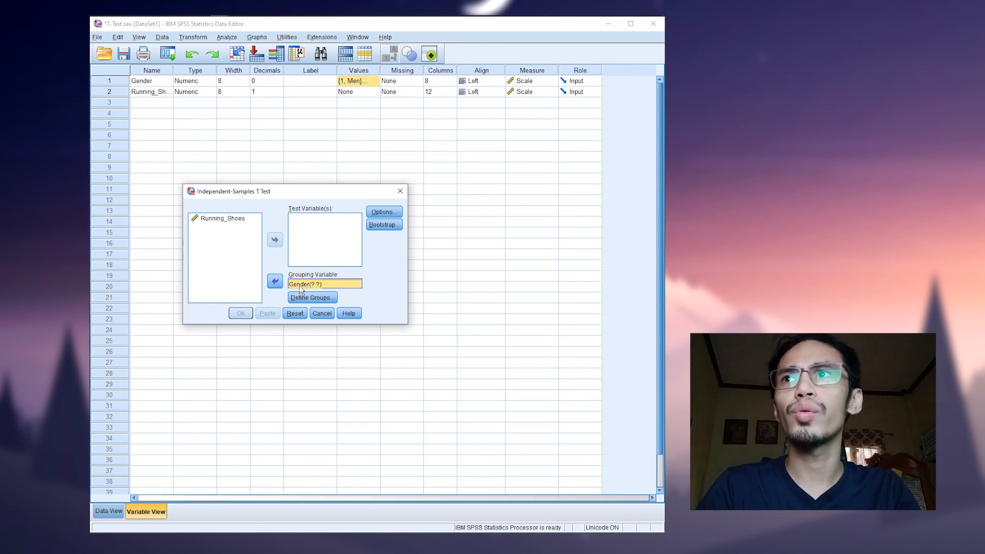
Define the Gender groups with specified values, 1 for Group 1 and 2 for Group 2
left_click(311, 297)
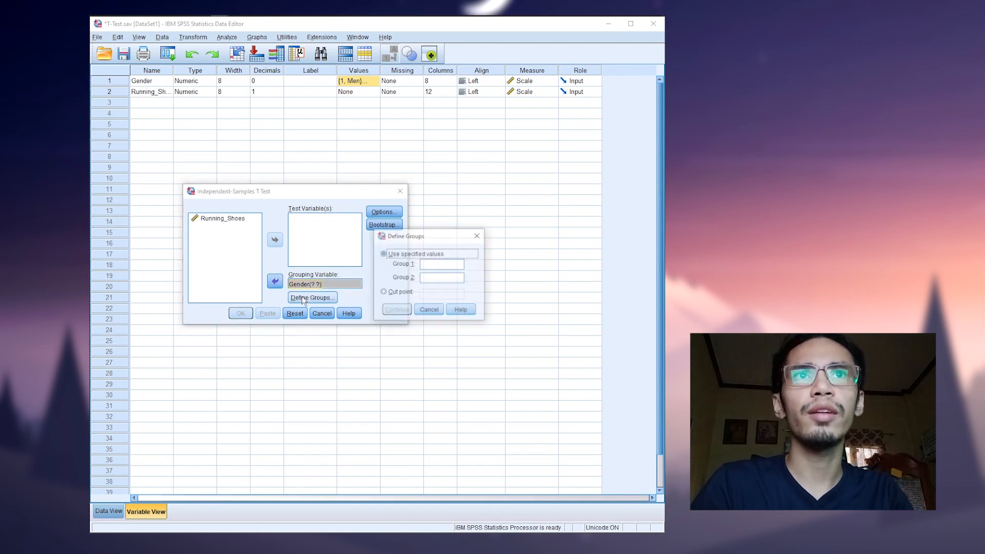
left_click(437, 265)
type("1")
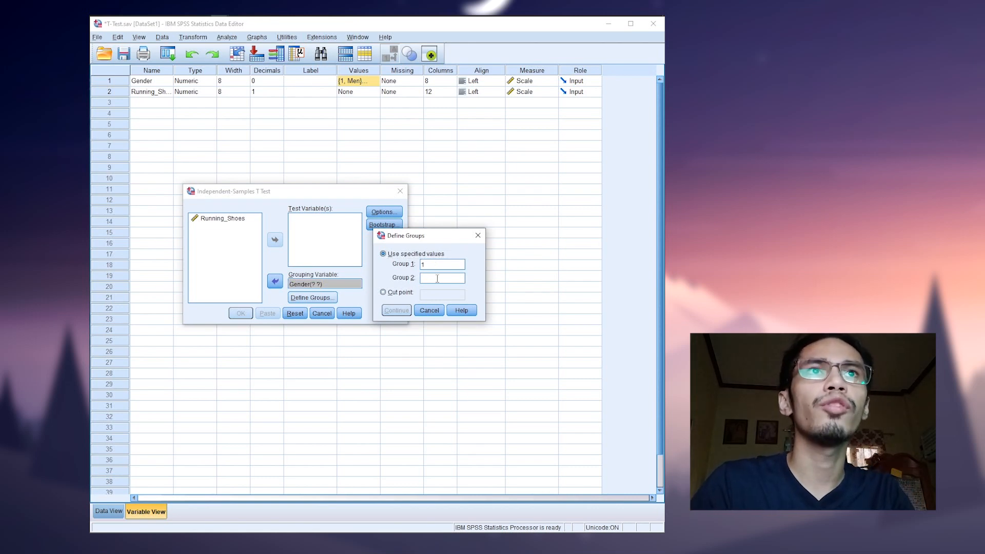
left_click(437, 281)
type("2")
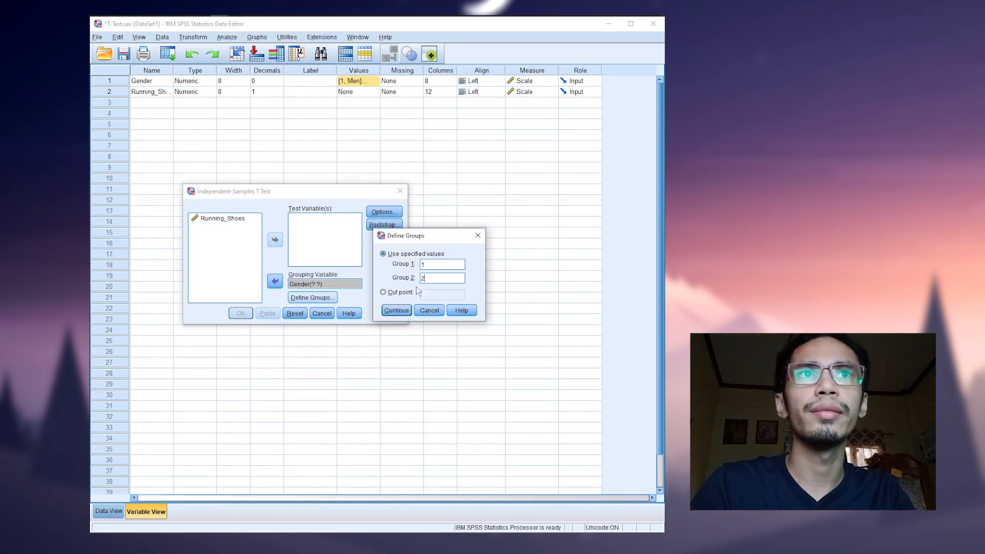
left_click(396, 311)
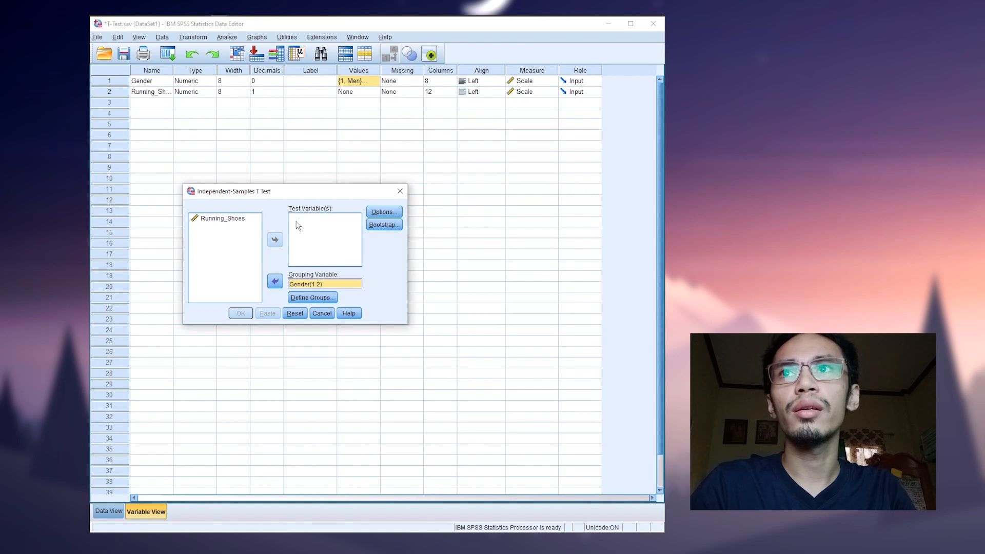
Add Running_Shoes as the test variable and run the test with a 95% confidence interval
left_click(256, 220)
left_click(276, 240)
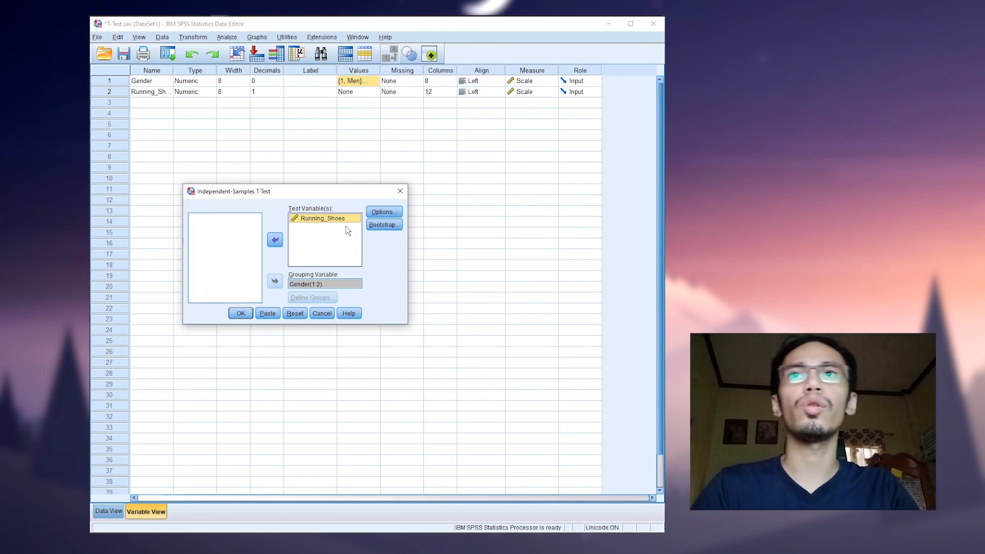
left_click(380, 213)
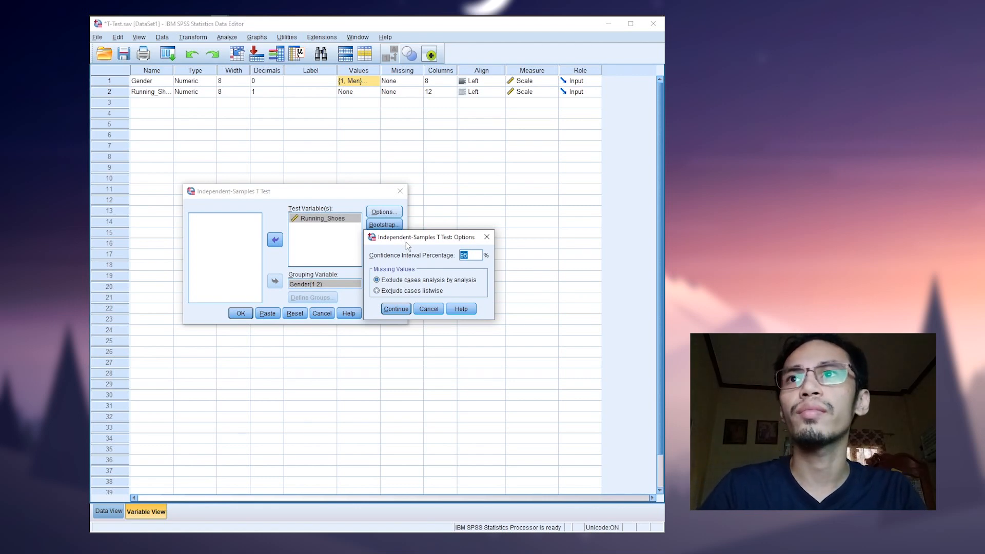
left_click_drag(404, 240, 333, 215)
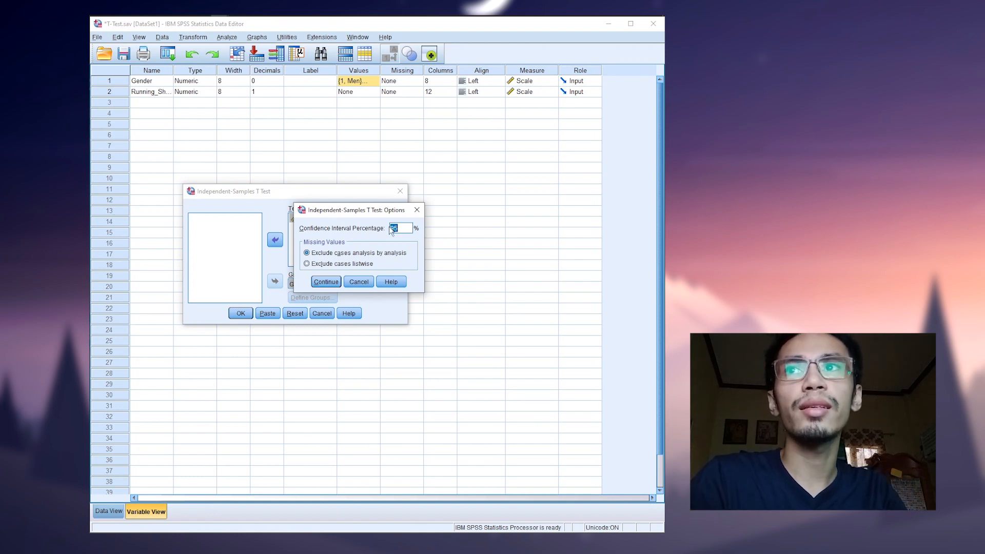
left_click(317, 282)
left_click(245, 315)
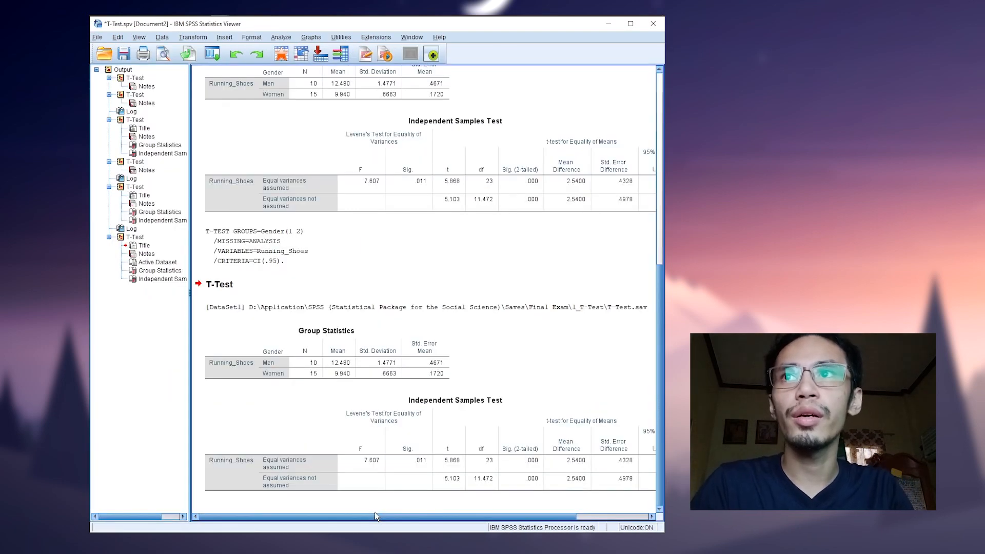
Examine the newest output's Group Statistics and Independent Samples Test tables, including significance values and confidence interval limits
left_click(392, 145)
left_click(334, 409)
left_click(358, 350)
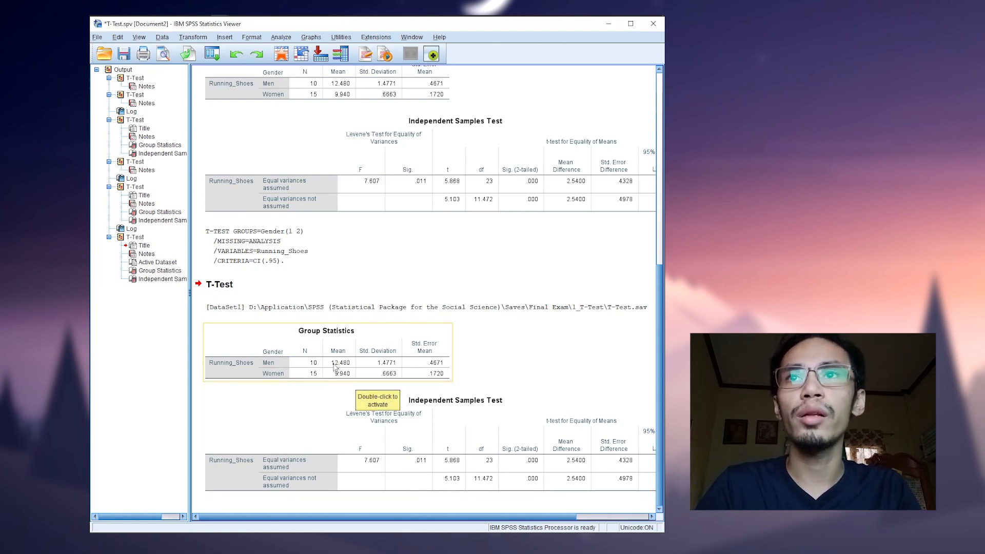
left_click(344, 351)
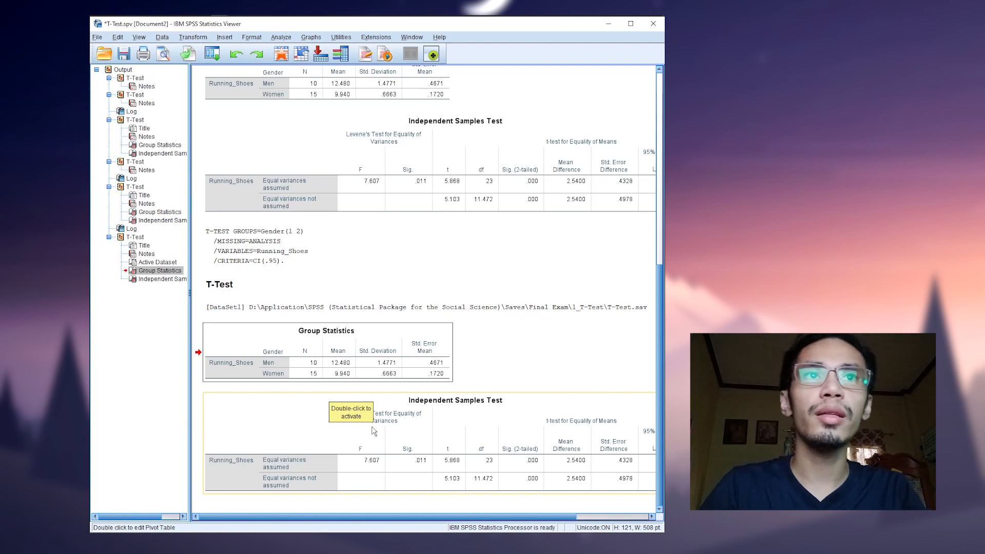
left_click_drag(369, 517, 370, 516)
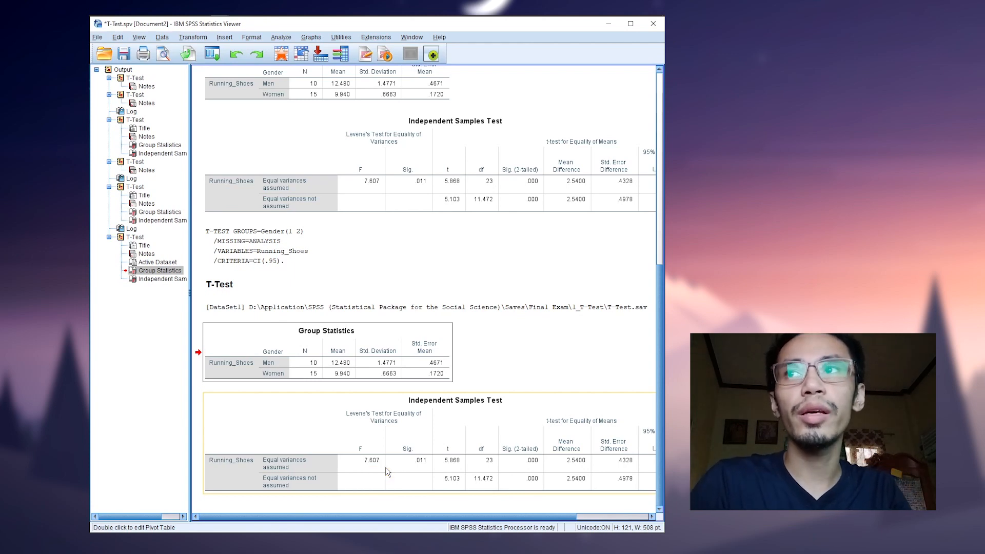
left_click_drag(378, 516, 413, 519)
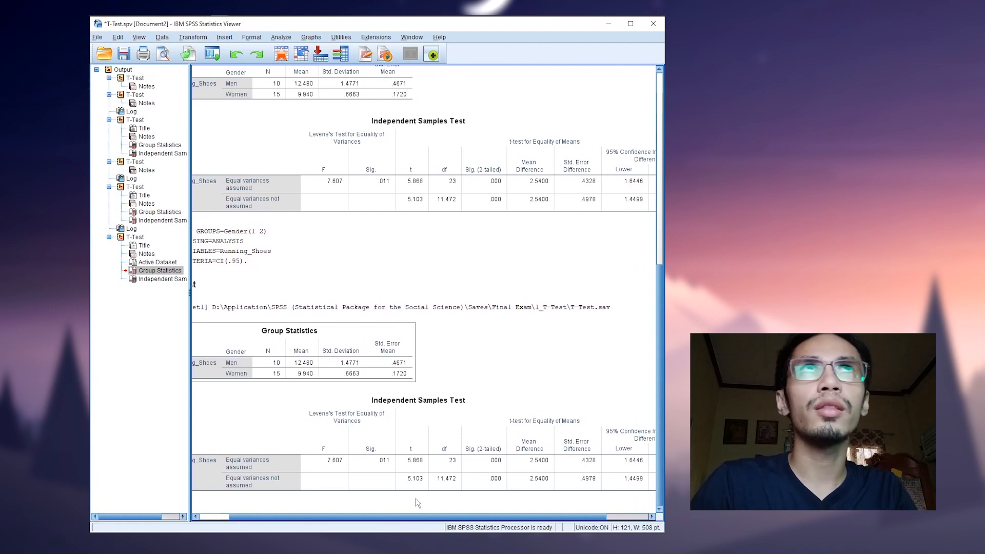
left_click(427, 490)
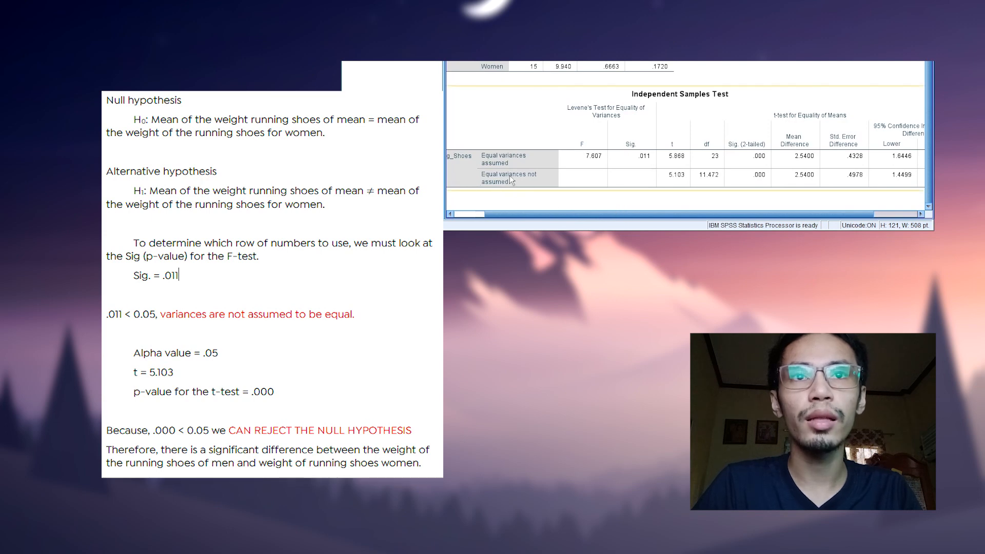
left_click_drag(540, 214, 591, 213)
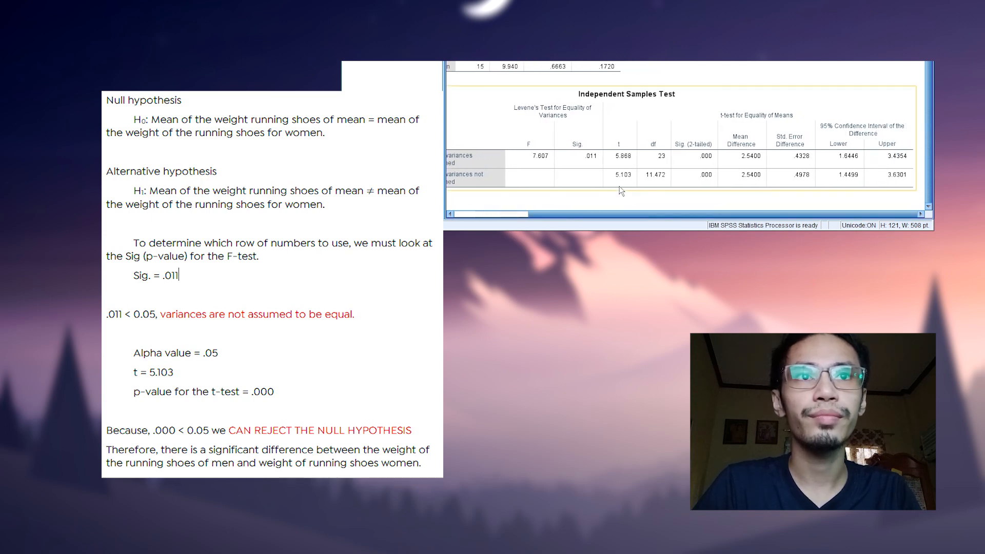